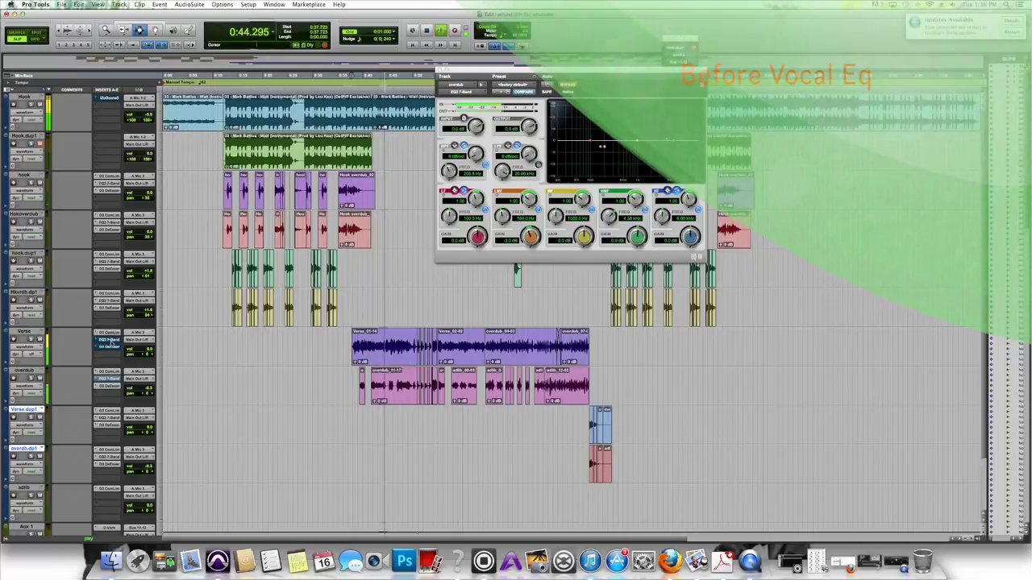
Un-bypass the overdub vocal's EQ3 and replay the session to compare
key("space")
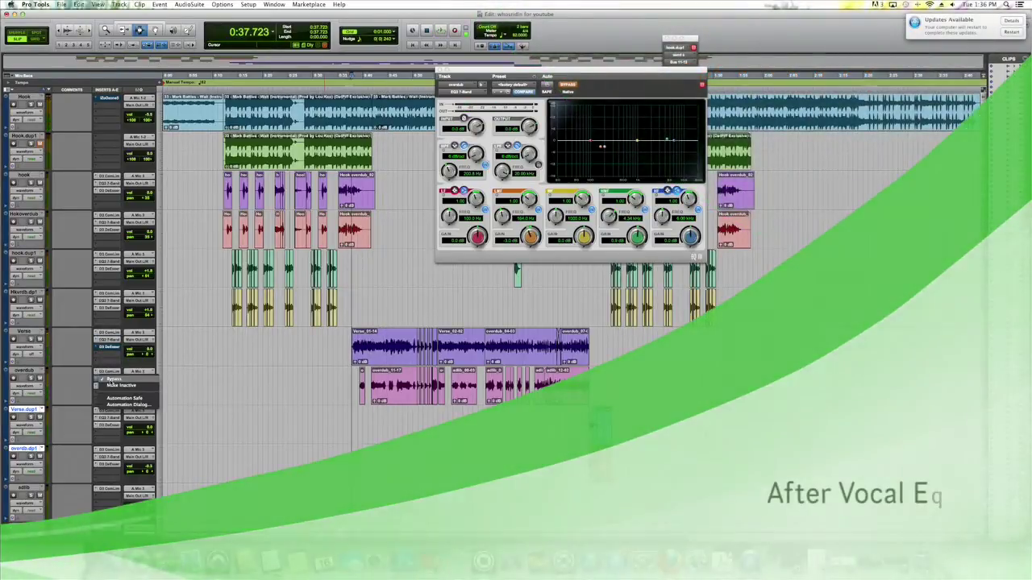
left_click(108, 379, "super")
key("space")
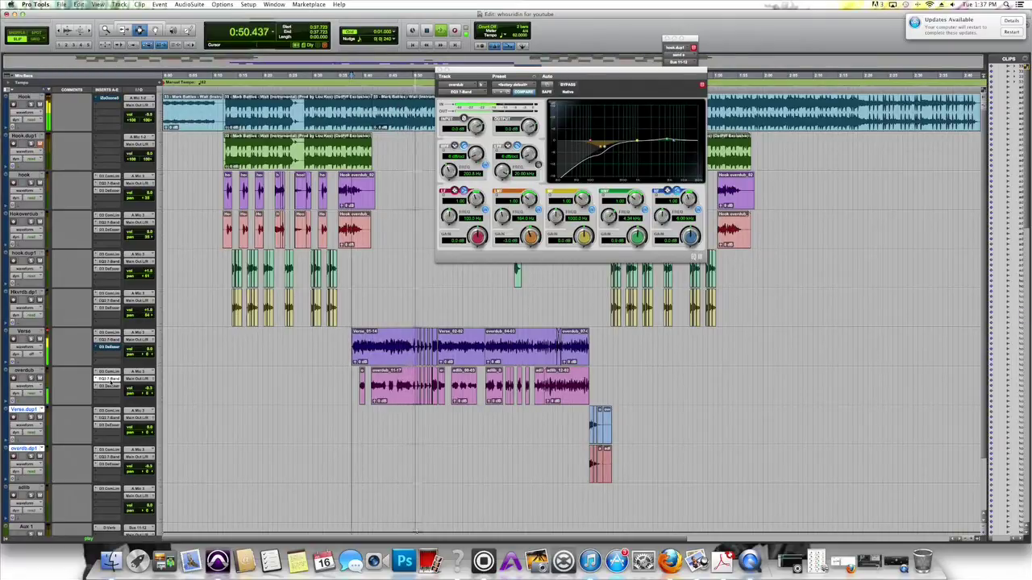
Stop playback and lower the listening volume
key("space")
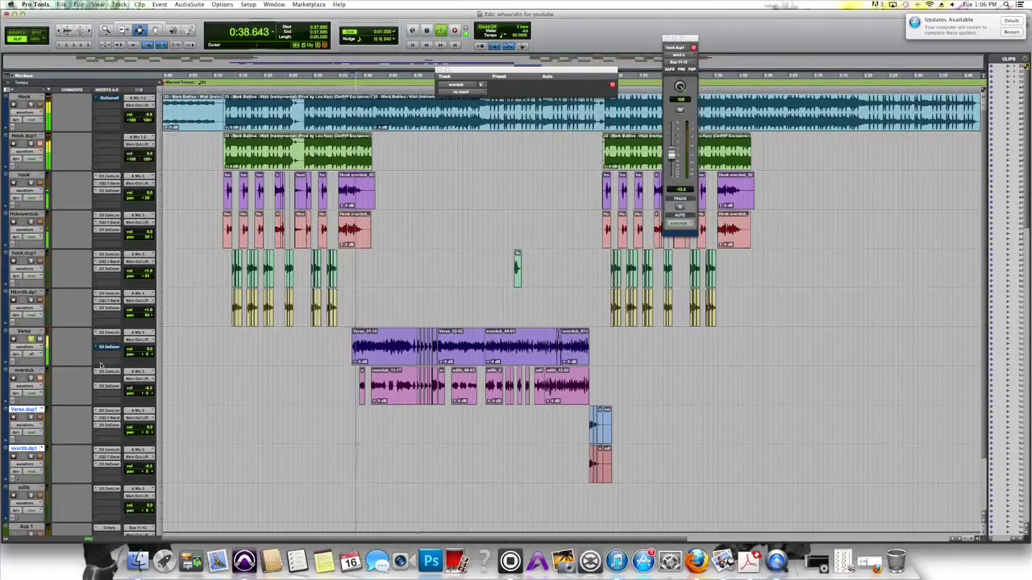
key("XF86AudioLowerVolume")
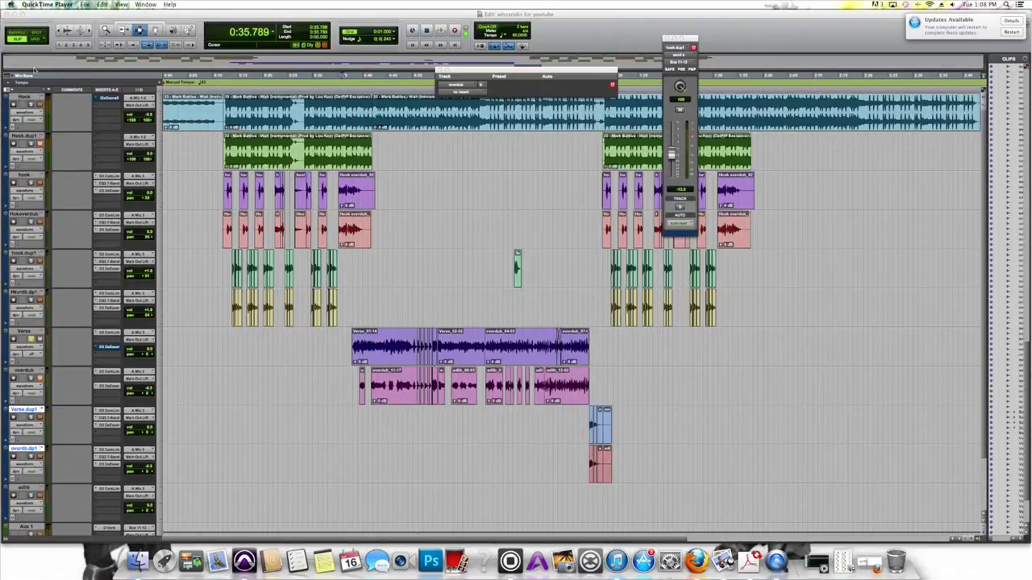
Insert EQ3 7-Band on the Verse track, enable its high-pass filter and raise the cutoff
left_click(100, 343)
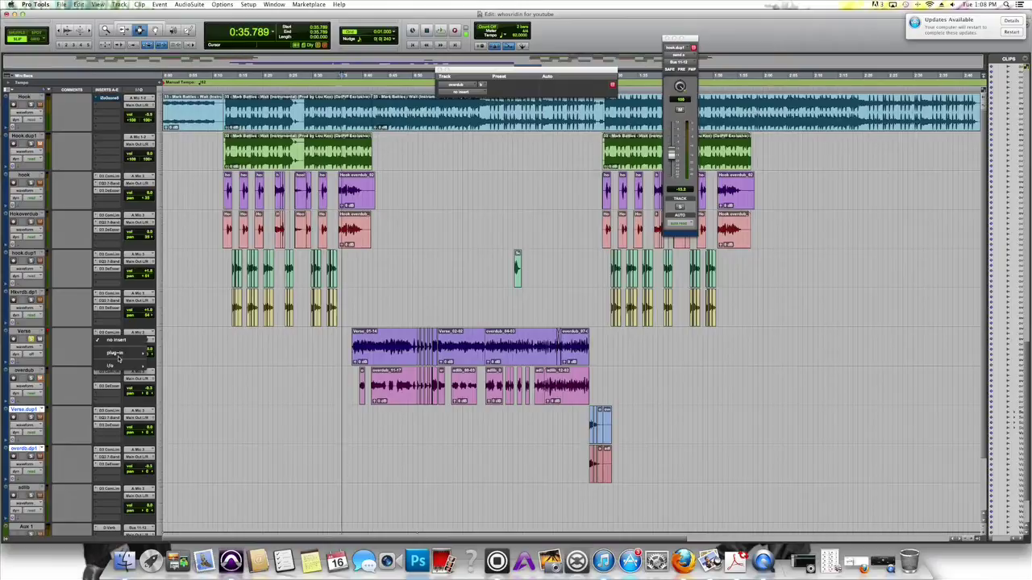
left_click(162, 354)
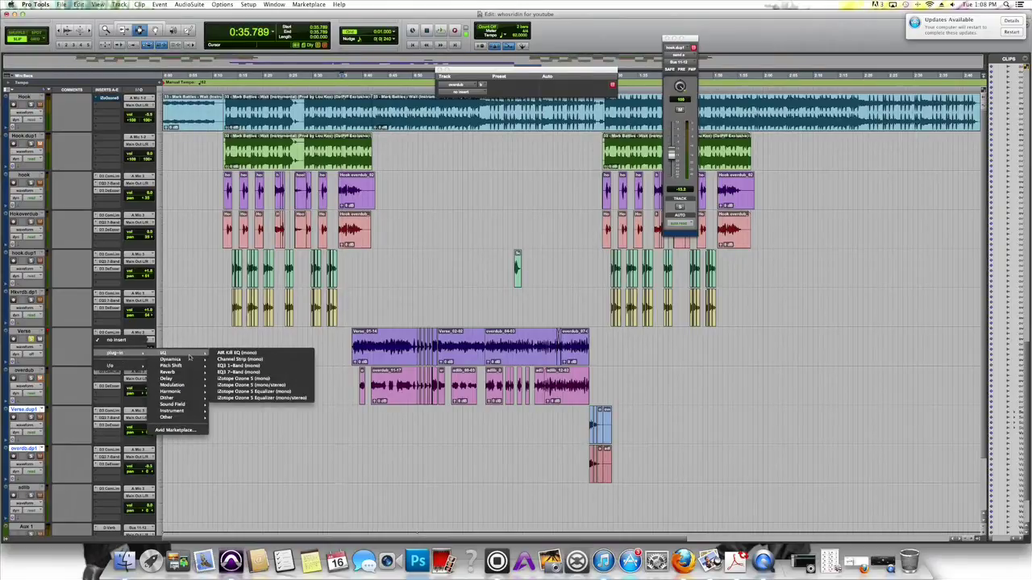
left_click(238, 372)
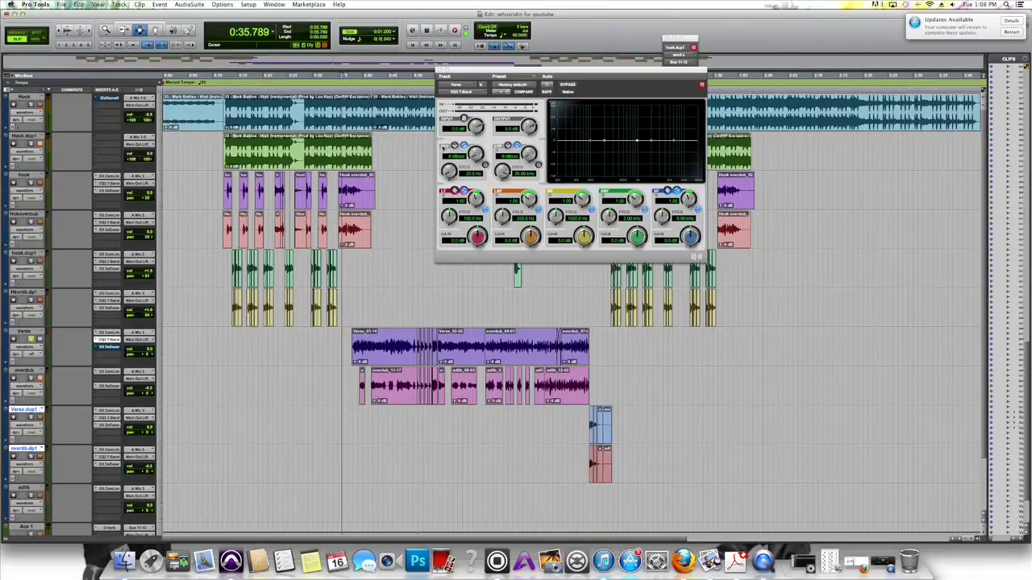
left_click(484, 167)
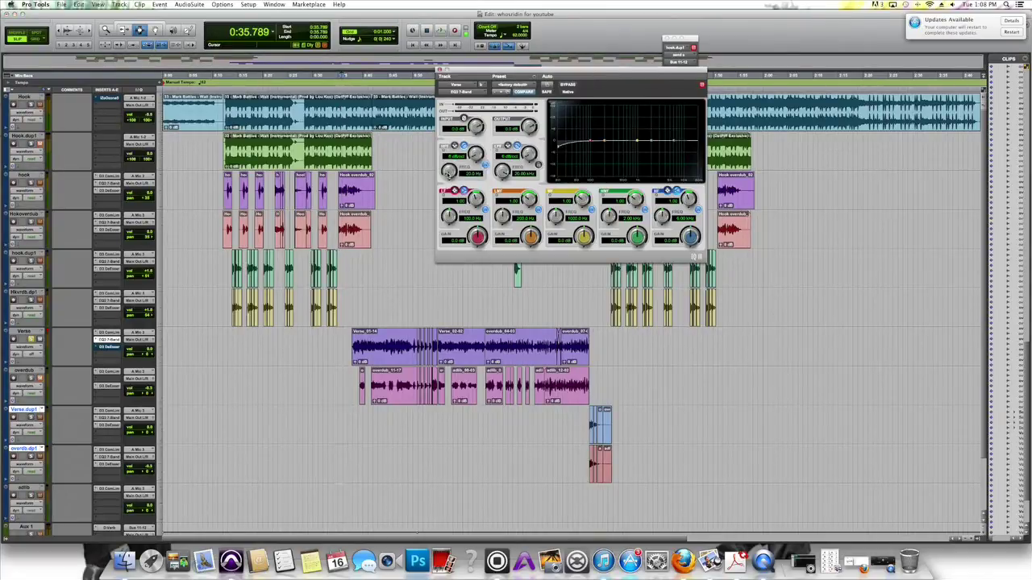
left_click_drag(448, 171, 450, 156)
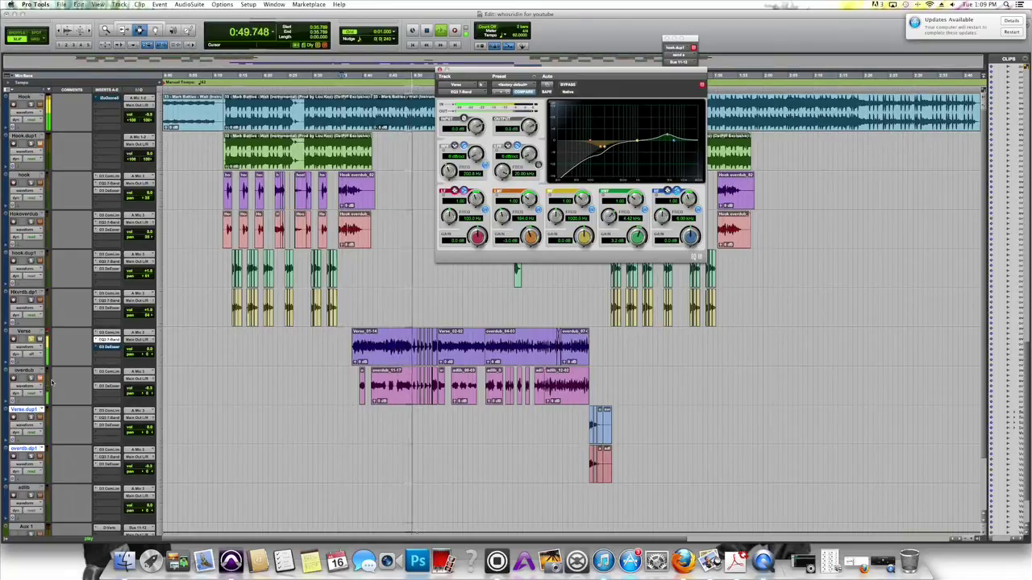
key("space")
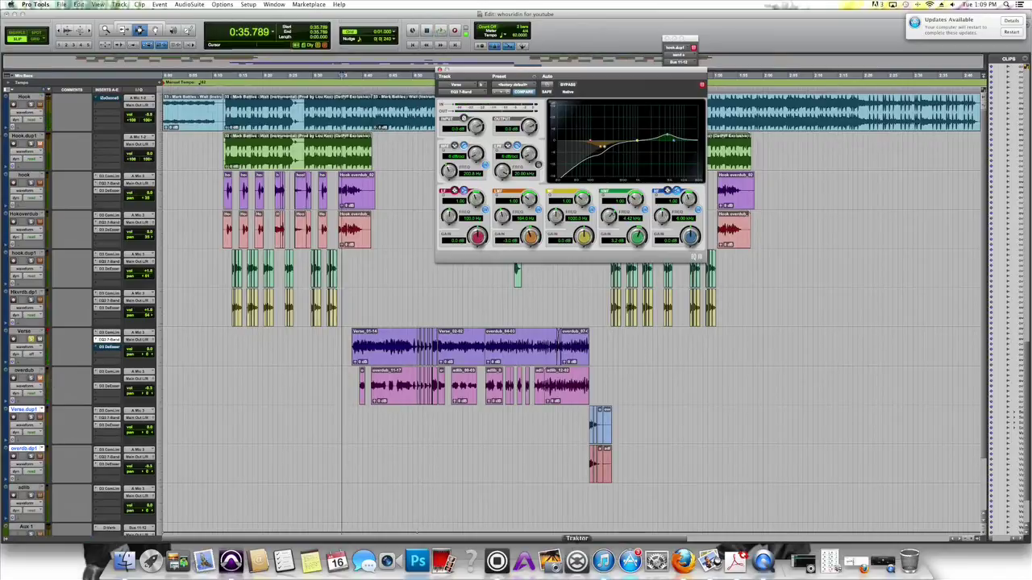
left_click(760, 562)
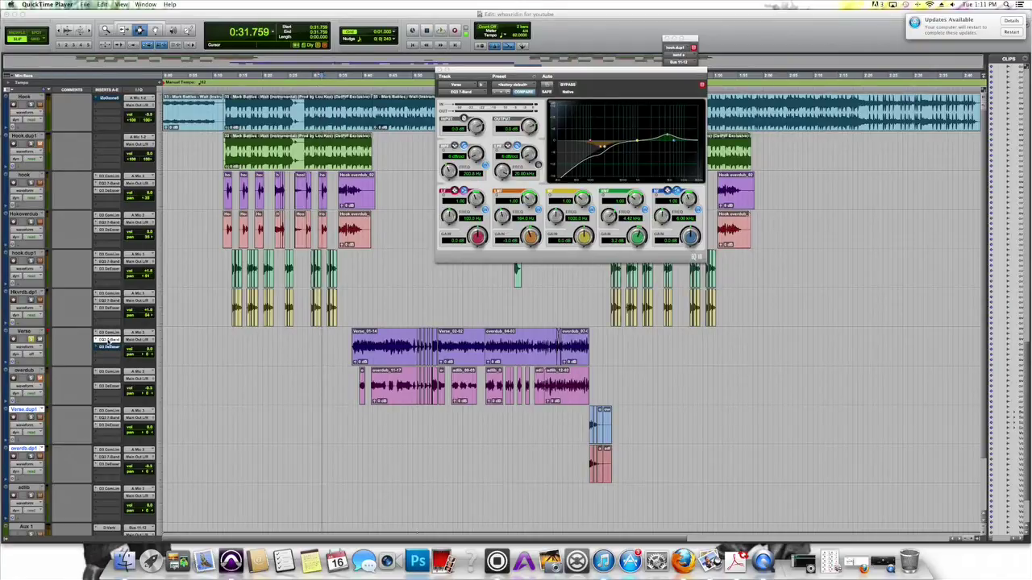
left_click(108, 342)
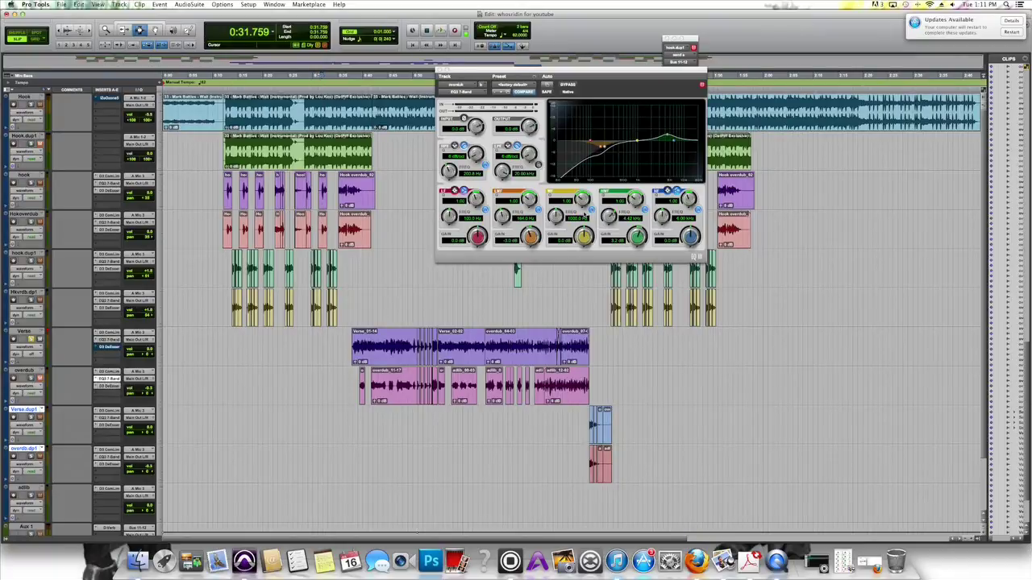
Close the Verse EQ, inspect the overdub EQ's high-mid boost node, then close that window
left_click(441, 71)
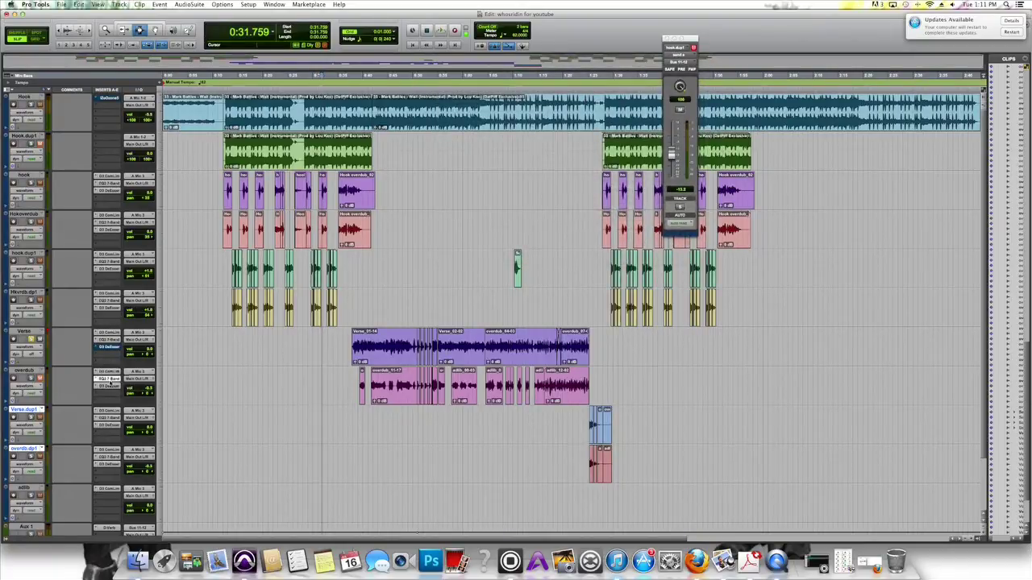
left_click(109, 379)
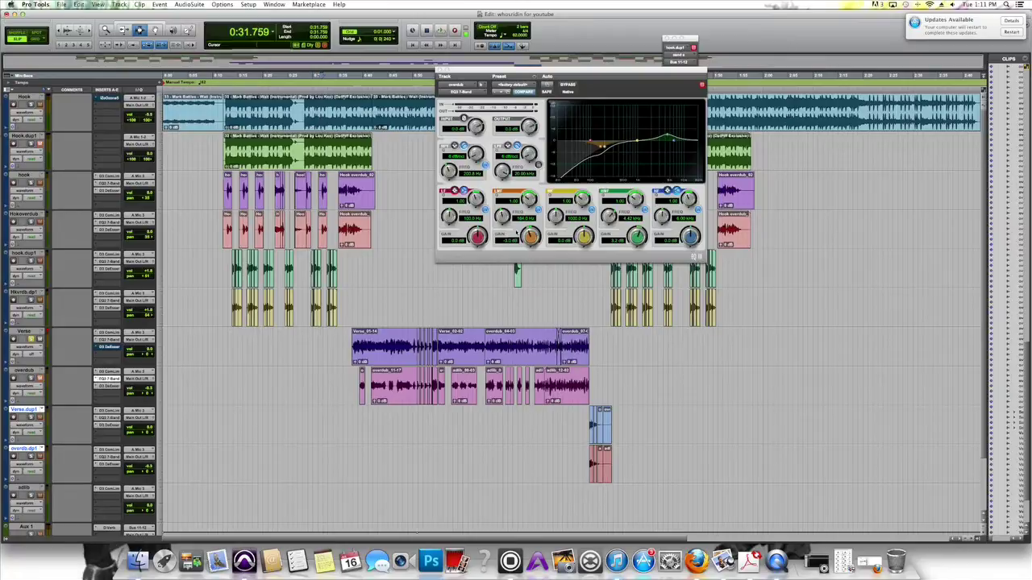
left_click(668, 136)
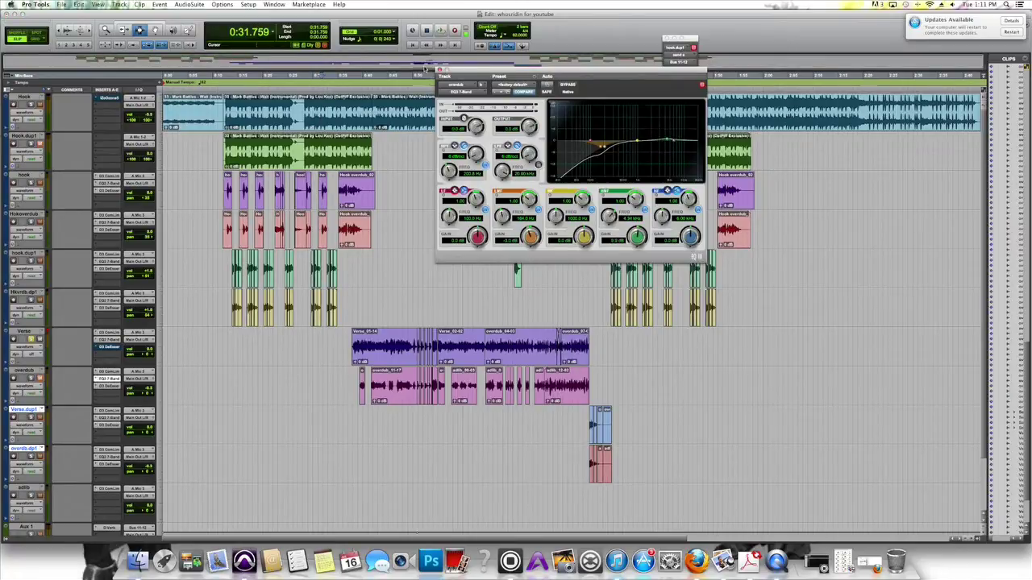
left_click(440, 71)
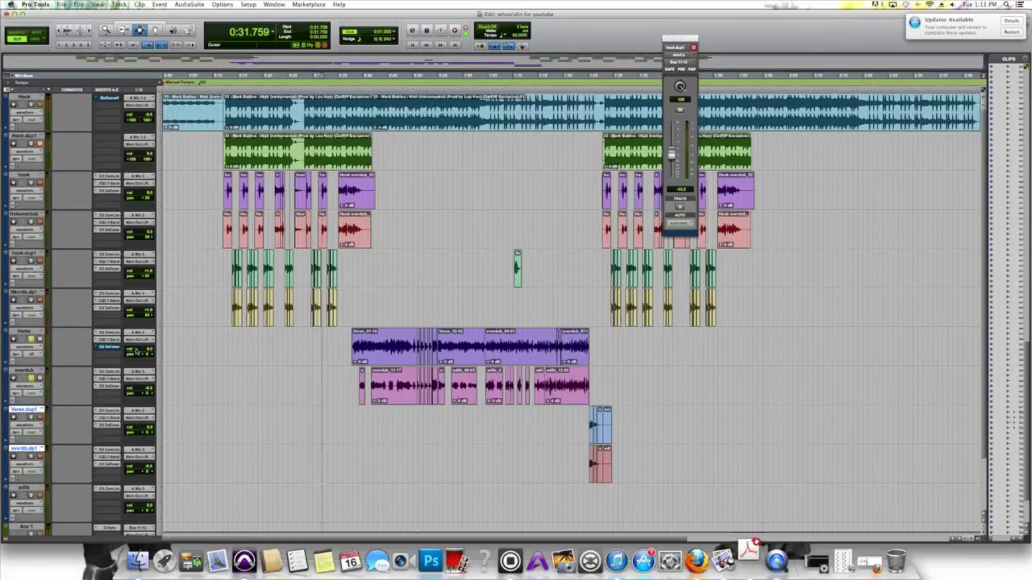
Toggle playback and set the playback start to 0:37.240 on the ruler
key("space")
key("space")
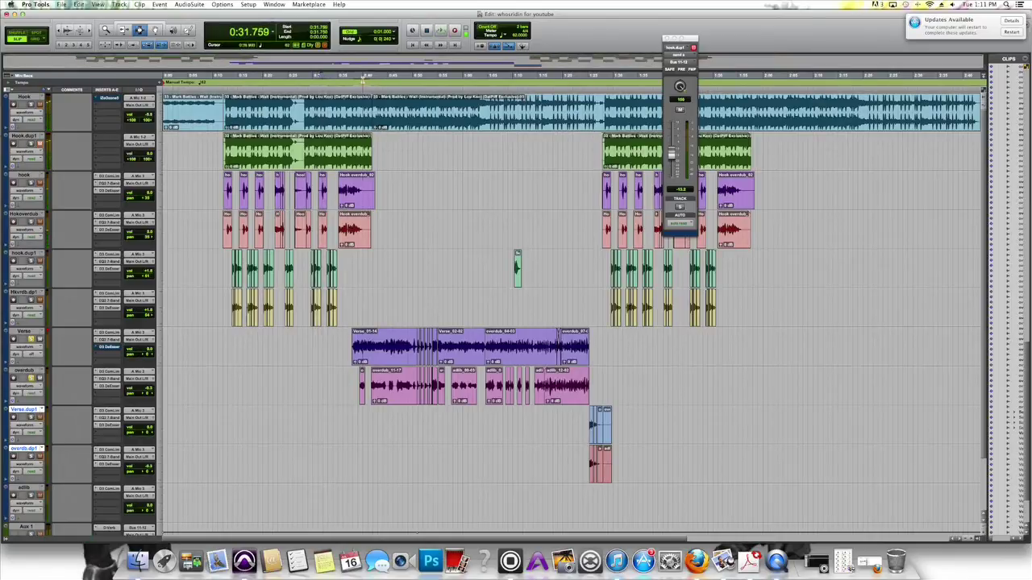
left_click(348, 75)
key("space")
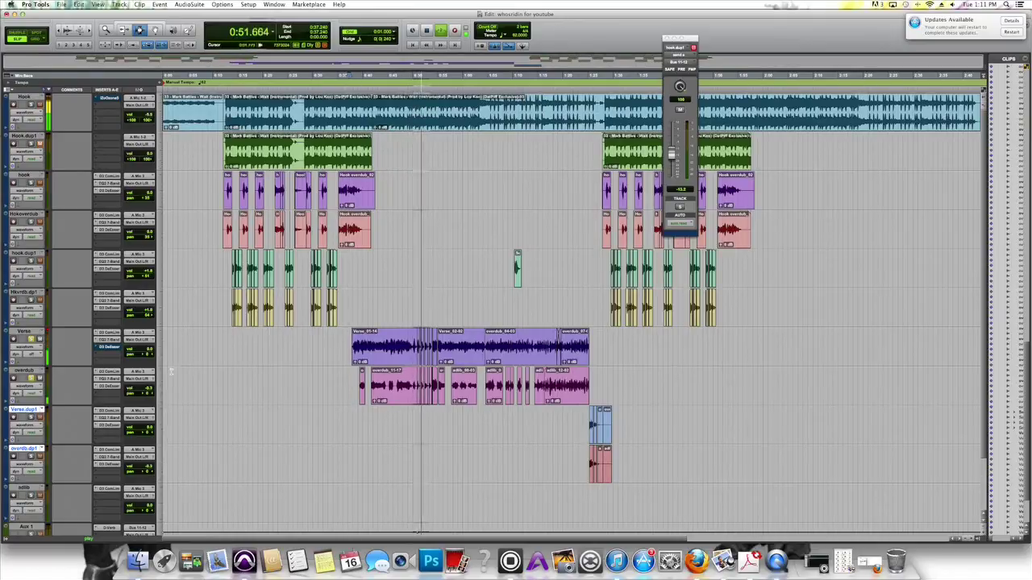
key("space")
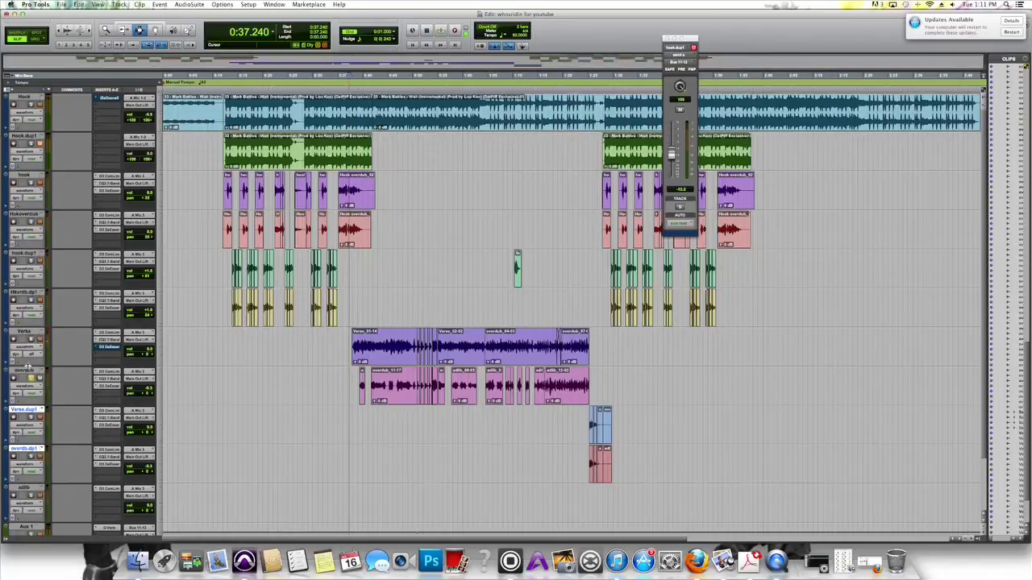
key("space")
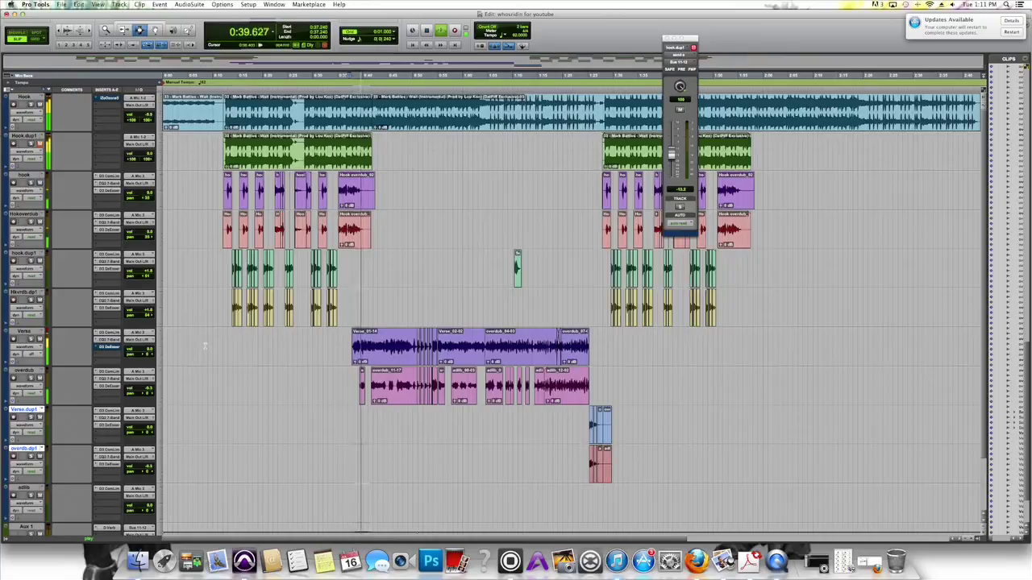
left_click(117, 333)
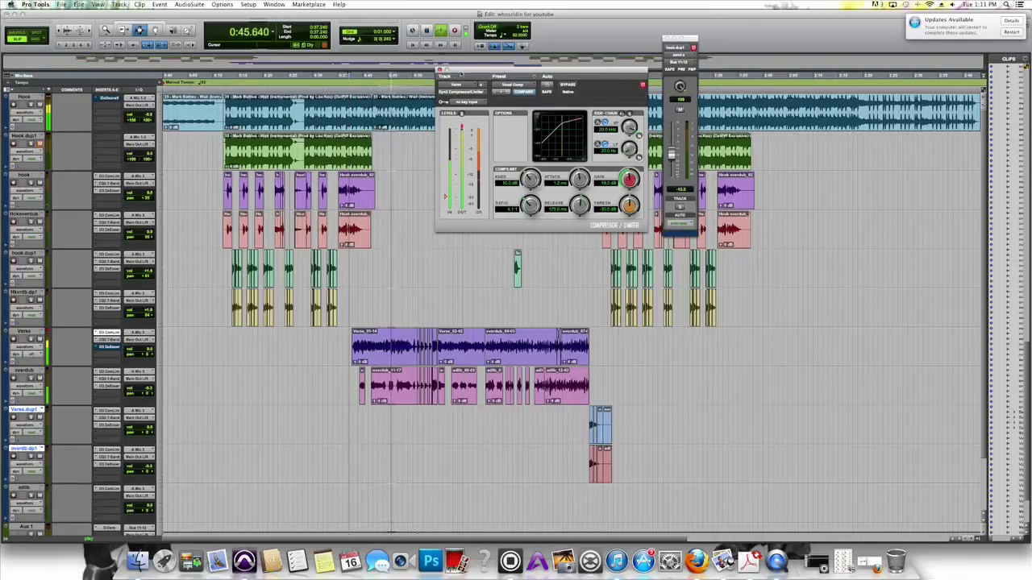
left_click(440, 70)
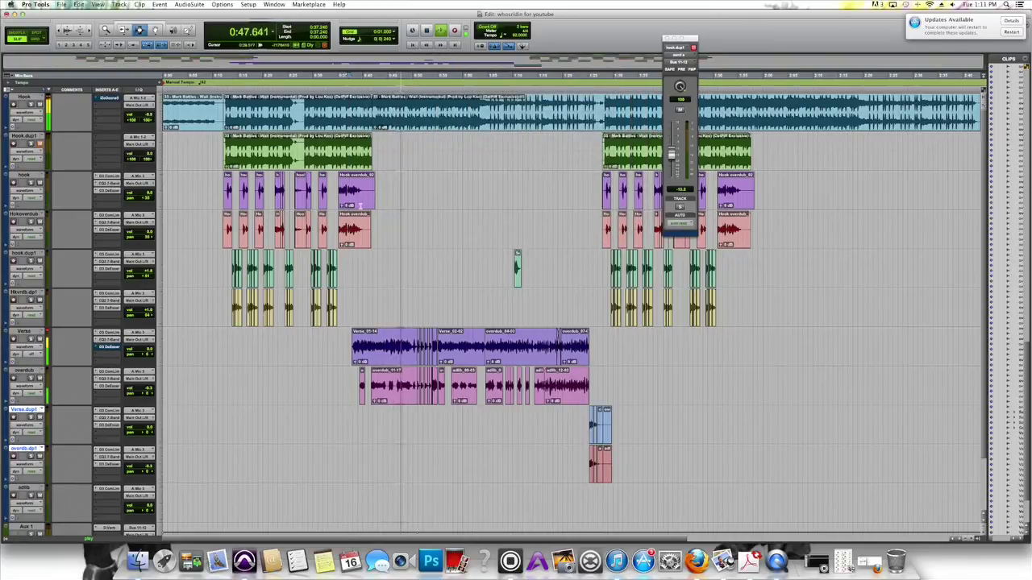